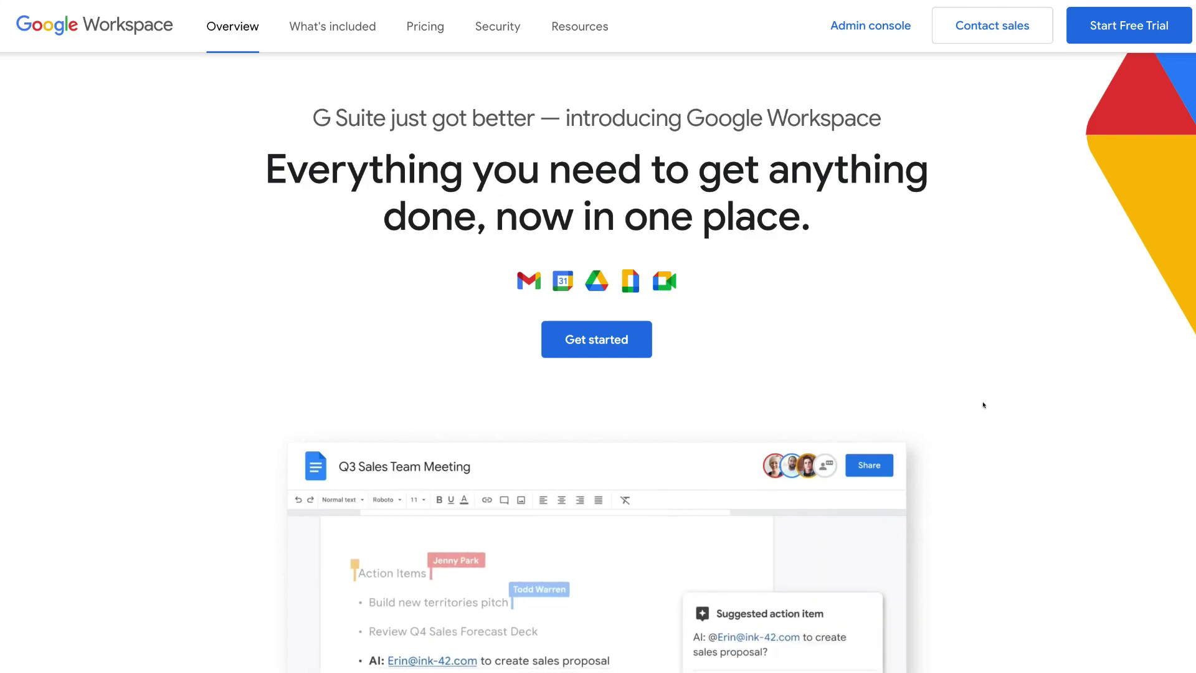
Step: Open the 'What's included' overview of Google Workspace's apps and security and management tools
{"action": "left_click", "coordinate": [350, 35]}
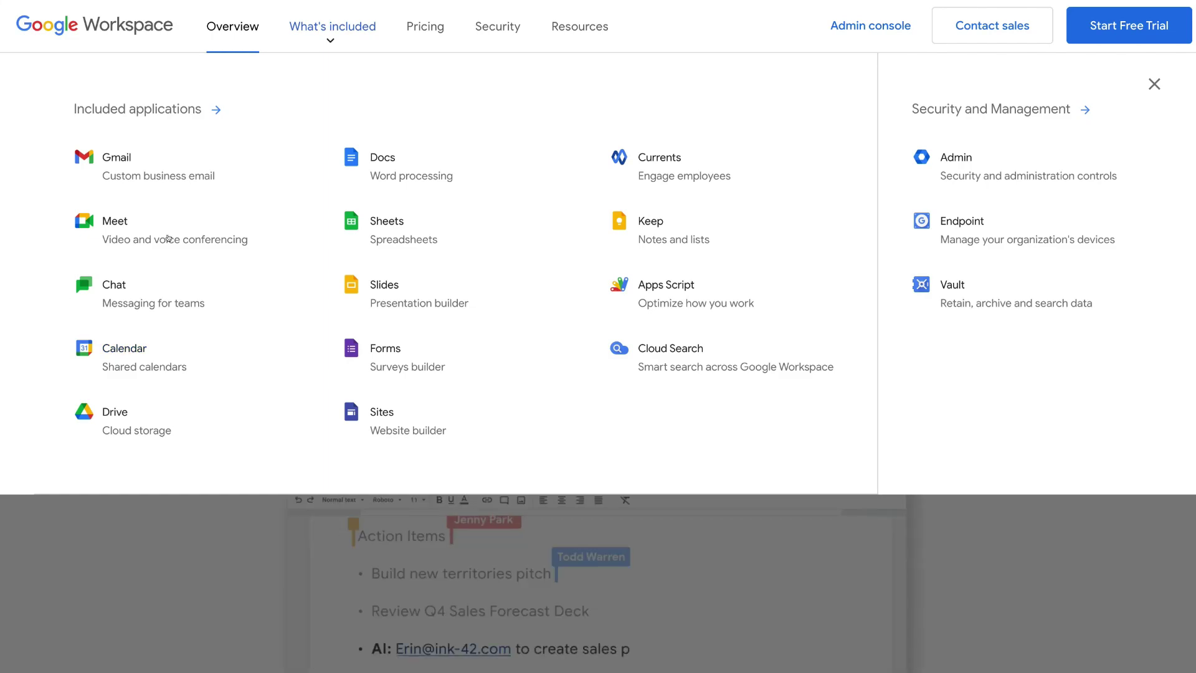
Step: Show the pricing for the Business Starter, Standard, Plus and Enterprise editions
{"action": "left_click", "coordinate": [418, 28]}
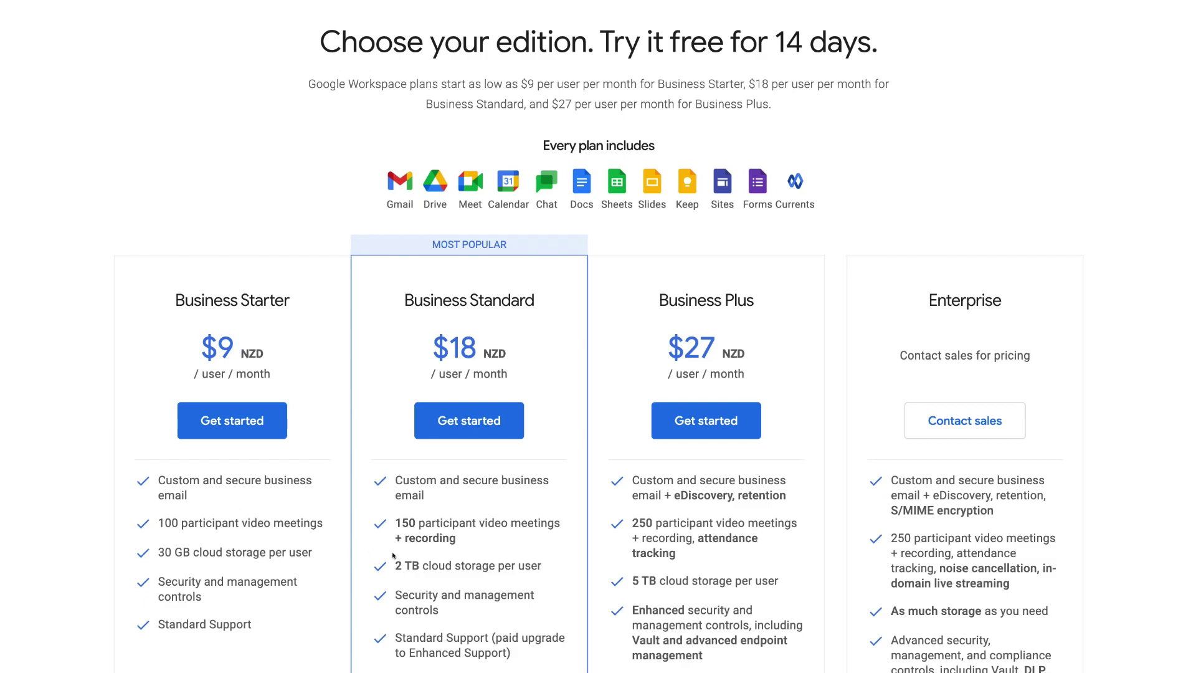
Step: Start the free trial from the header to reach the 'Let's get started' form
{"action": "scroll", "coordinate": [1094, 28], "scroll_direction": "up", "scroll_amount": 1}
{"action": "left_click", "coordinate": [1096, 29]}
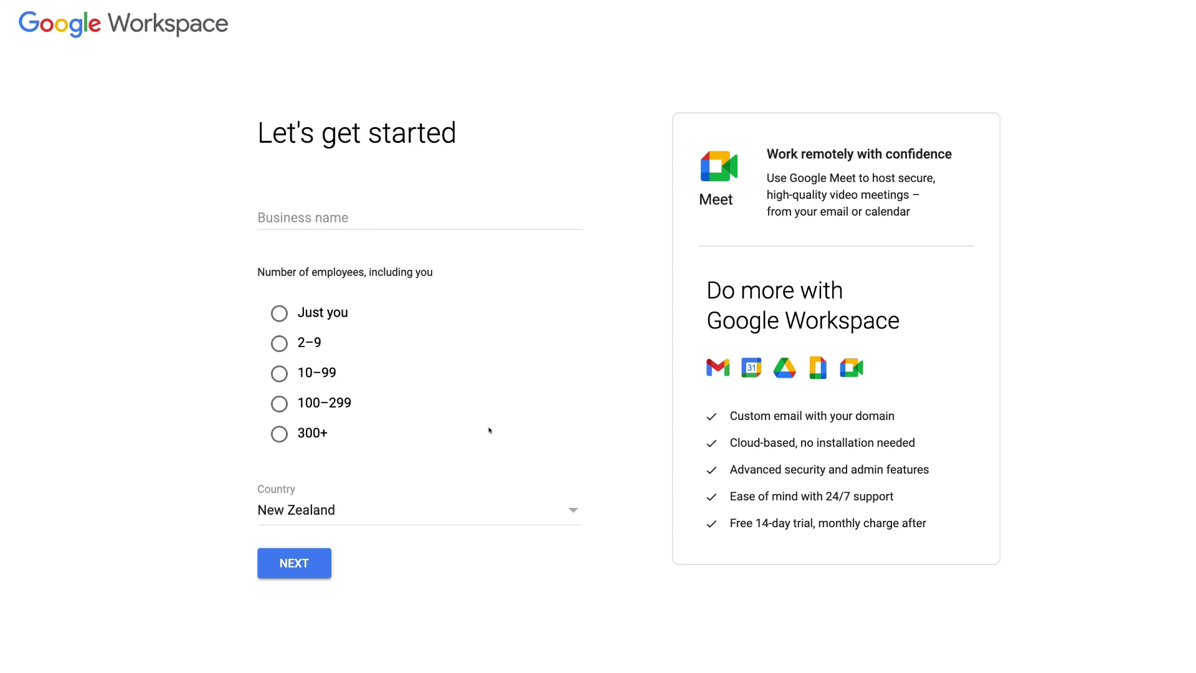
Step: Enter the business name, choose 2–9 employees, and continue to the contact info page
{"action": "left_click", "coordinate": [388, 210]}
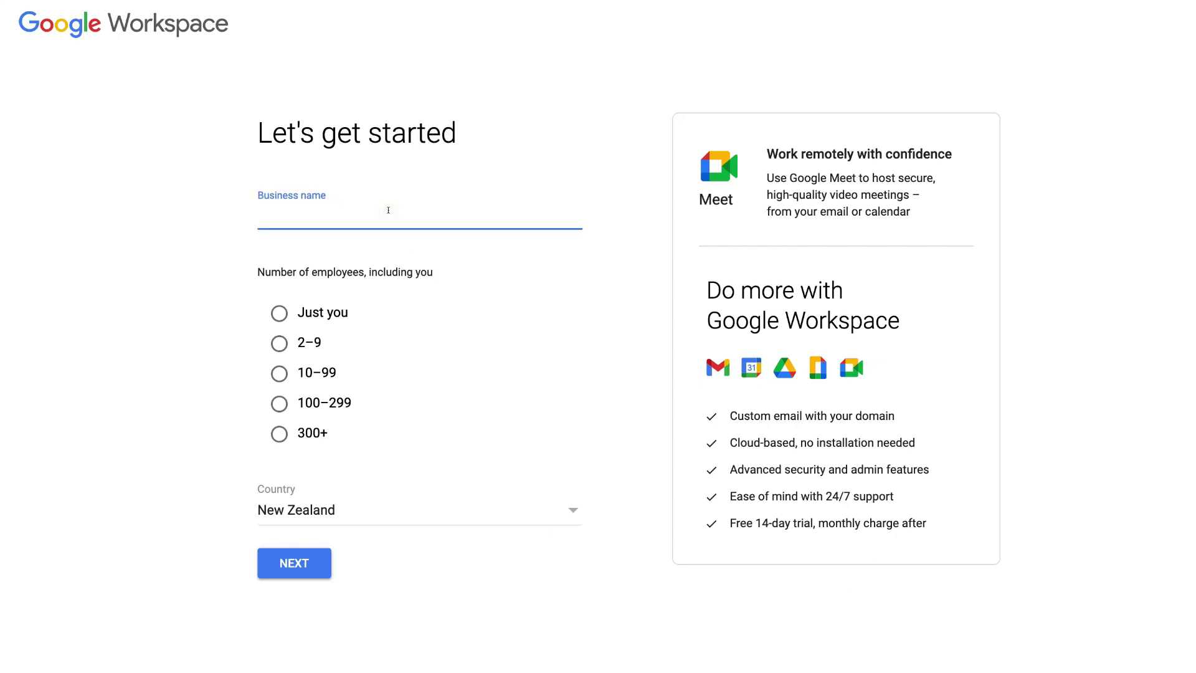
{"action": "type", "text": "Stewart Consulting"}
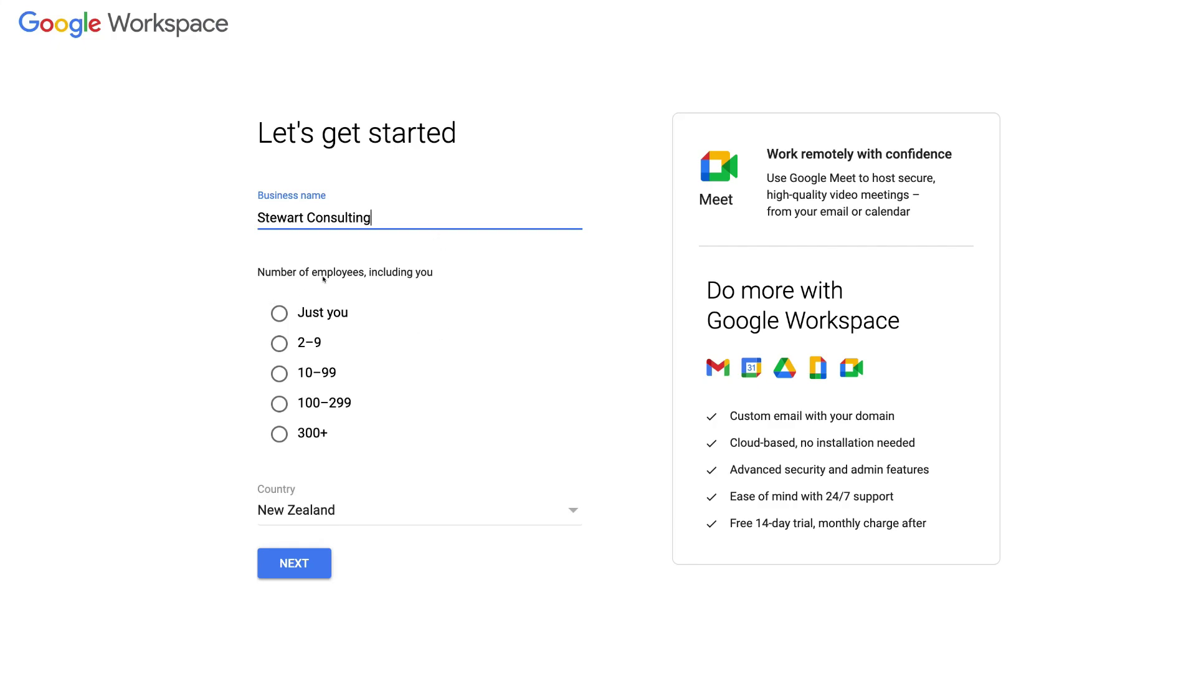
{"action": "left_click", "coordinate": [275, 347]}
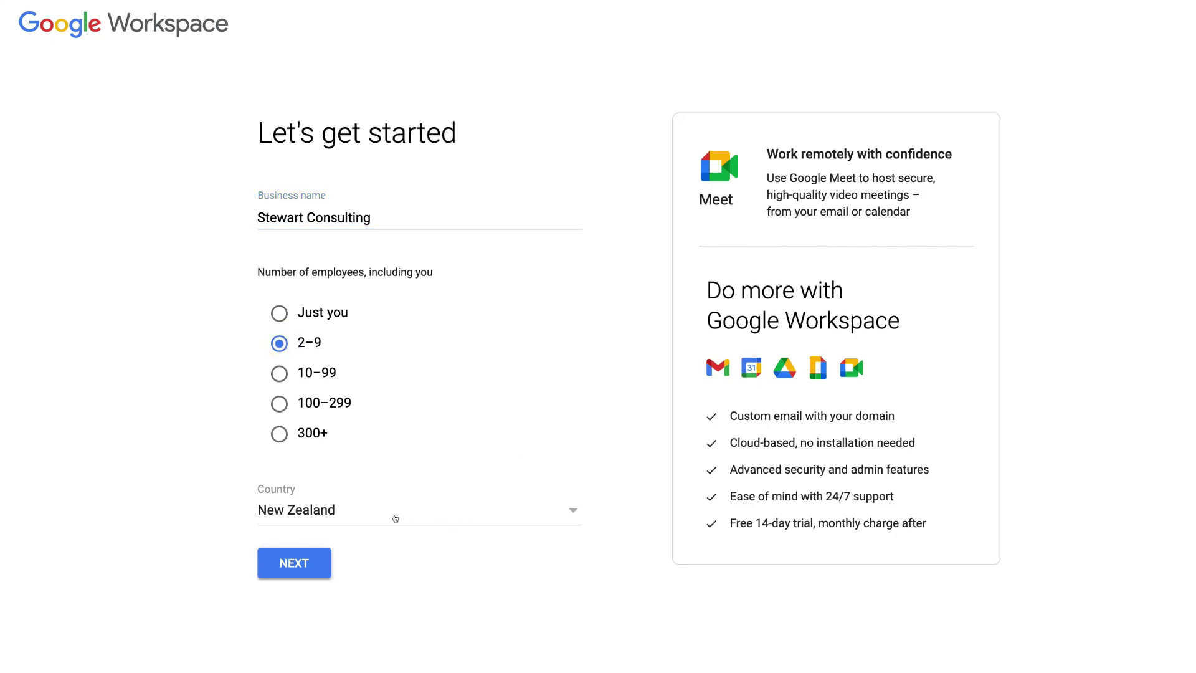
{"action": "left_click", "coordinate": [308, 567]}
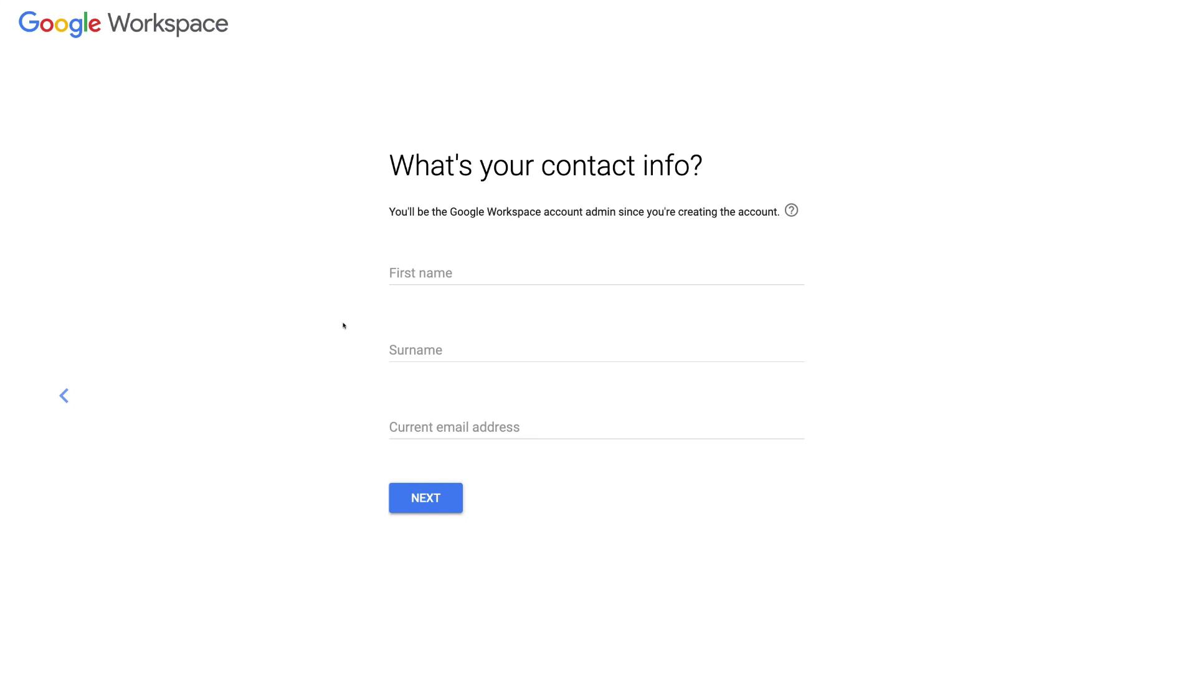
Step: Enter the admin's first name, surname and current email address, then continue
{"action": "left_click", "coordinate": [407, 267]}
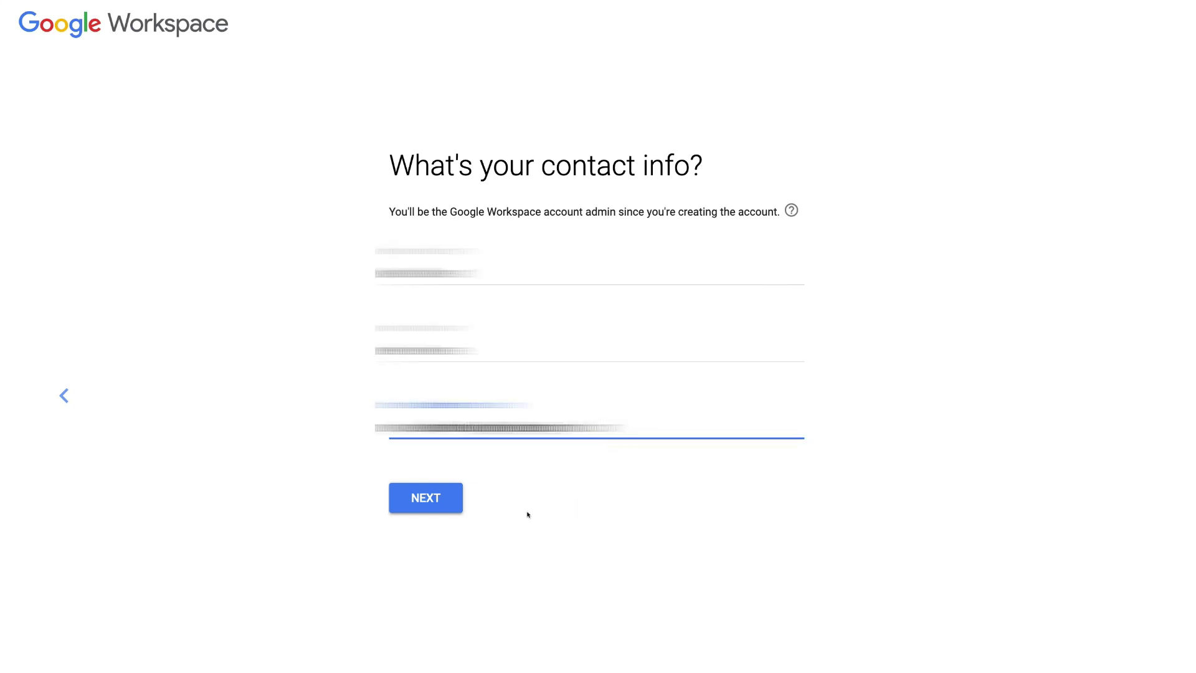
{"action": "left_click", "coordinate": [443, 505]}
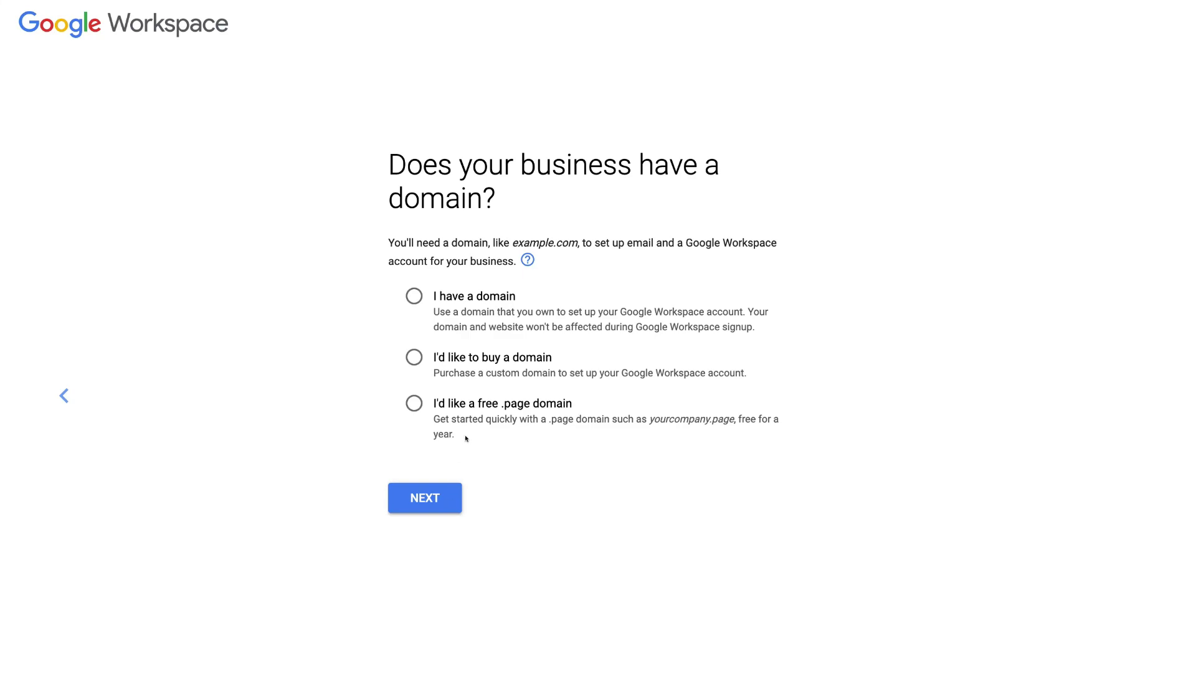
Step: Choose 'I have a domain', after briefly considering buying a new domain
{"action": "left_click", "coordinate": [409, 292]}
{"action": "left_click", "coordinate": [411, 359]}
{"action": "left_click", "coordinate": [411, 293]}
Step: Paste the business's existing domain into the 'Your domain name' field
{"action": "left_click", "coordinate": [448, 497]}
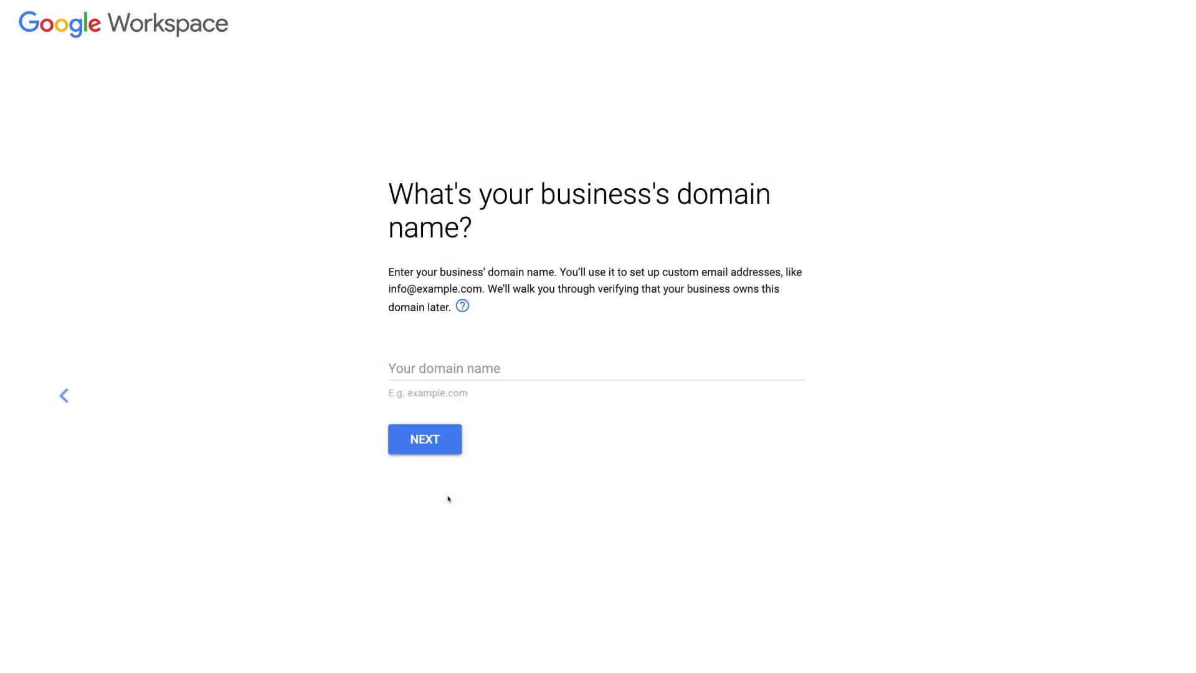
{"action": "left_click", "coordinate": [438, 365]}
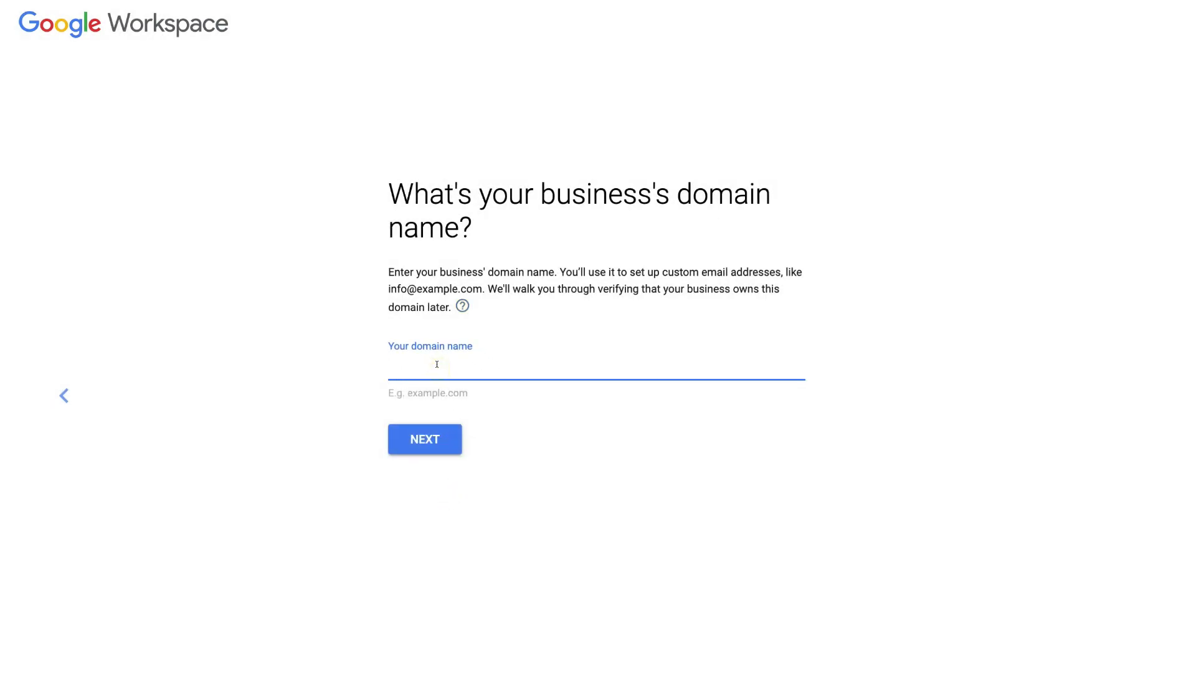
{"action": "type", "text": "stewartgauld.com"}
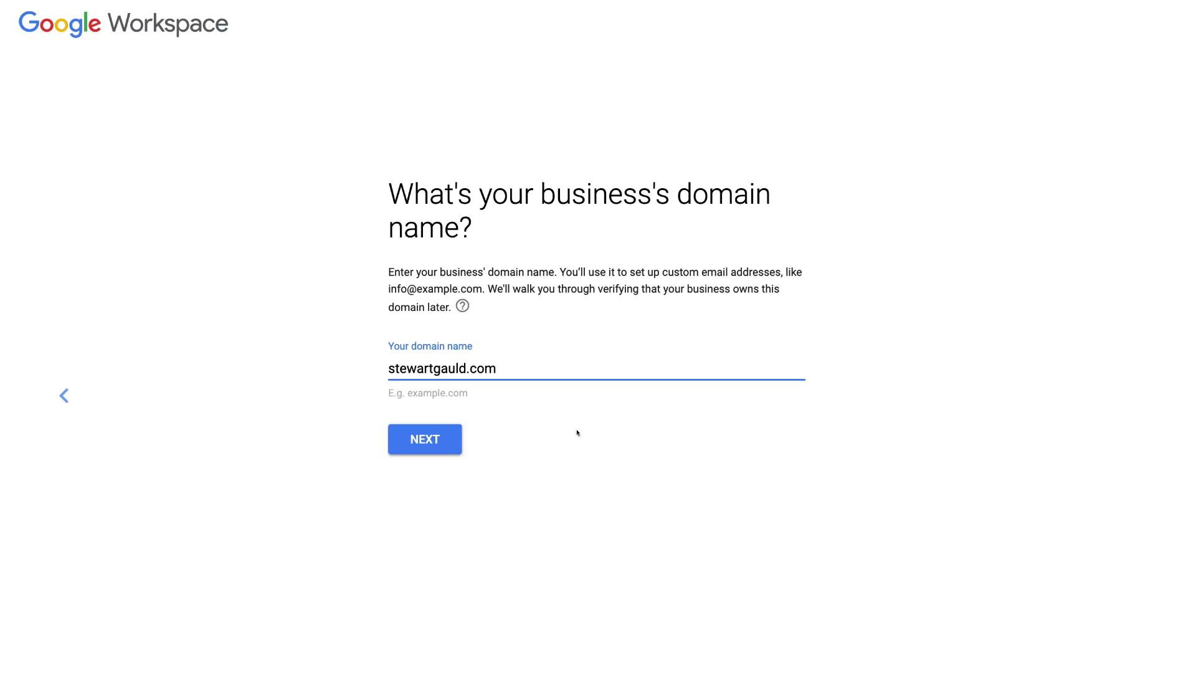
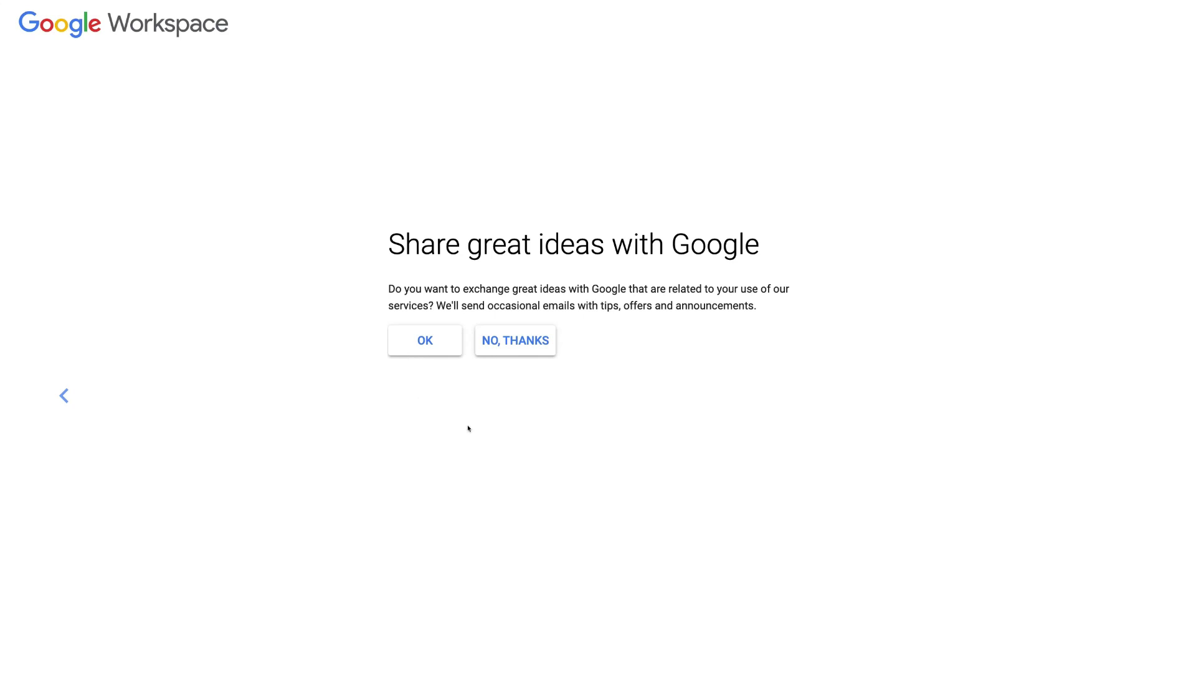
Step: Decline the 'Share great ideas with Google' promotional emails offer
{"action": "left_click", "coordinate": [508, 334]}
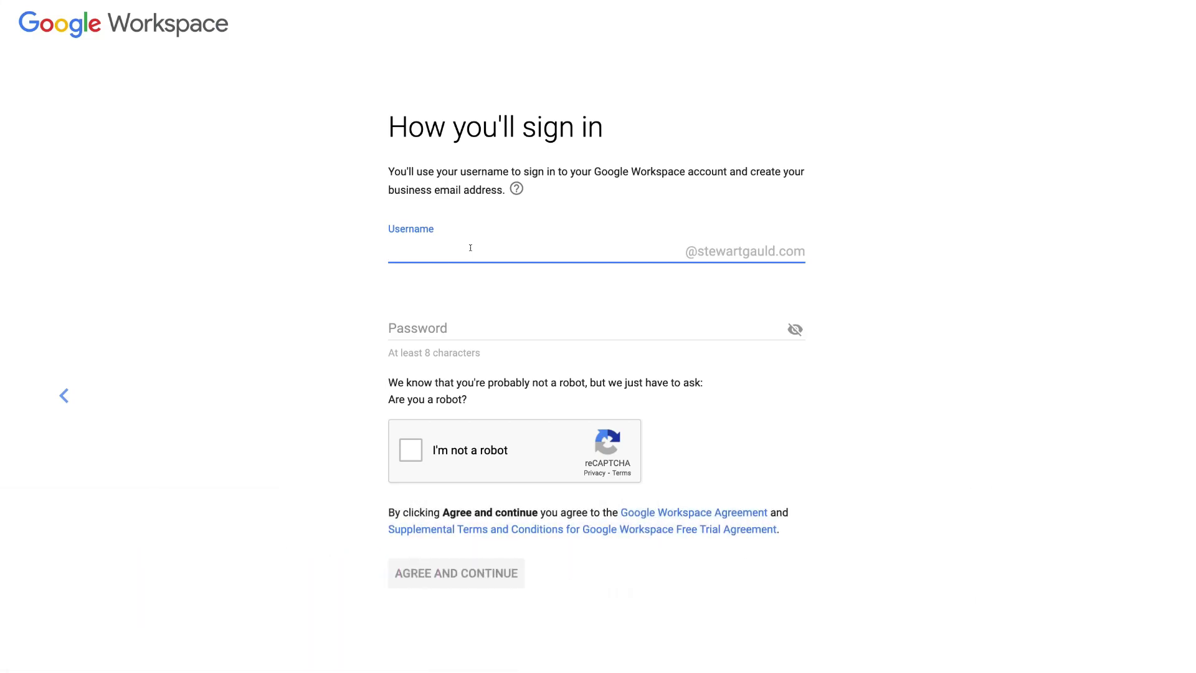
Step: Enter a username and the pasted password, pass the robot check, and accept the agreement
{"action": "type", "text": "stewart"}
{"action": "left_click", "coordinate": [470, 326]}
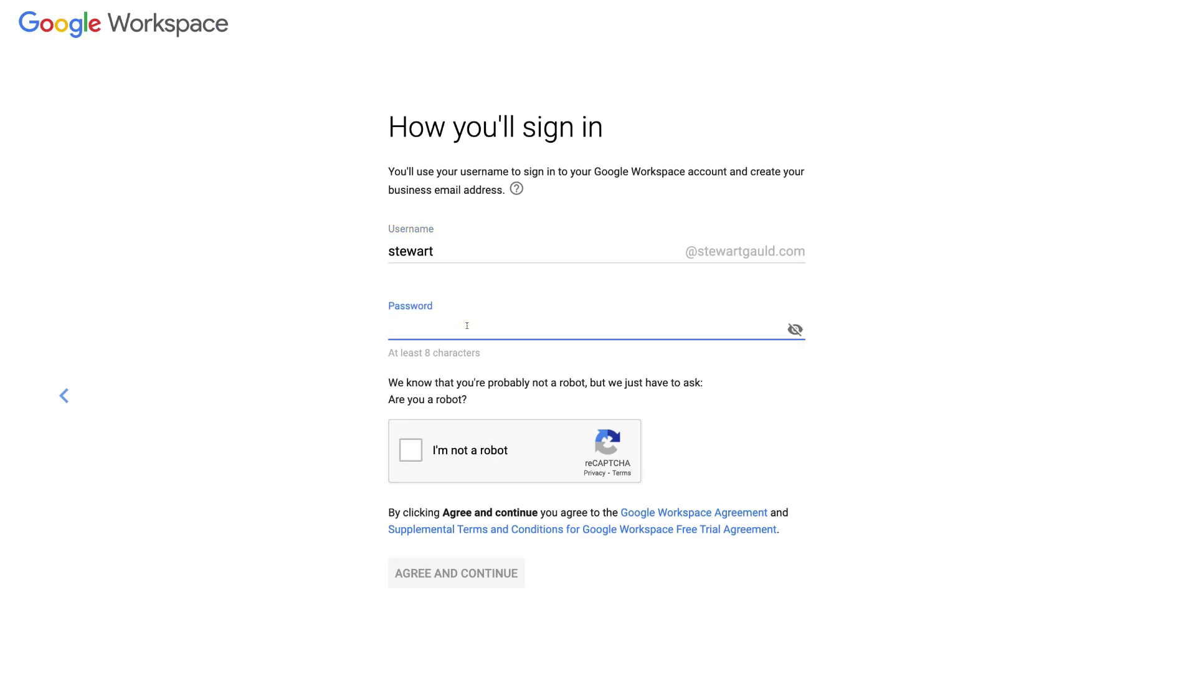
{"action": "key", "text": "ctrl+v"}
{"action": "left_click", "coordinate": [411, 449]}
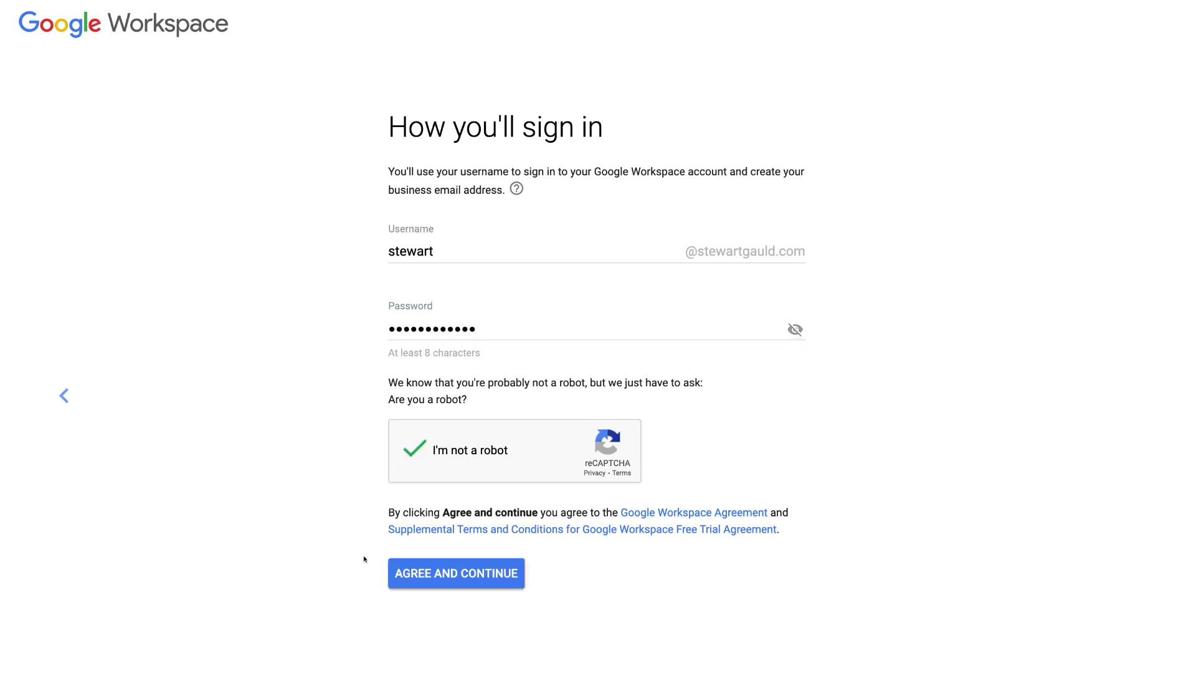
{"action": "left_click", "coordinate": [472, 573]}
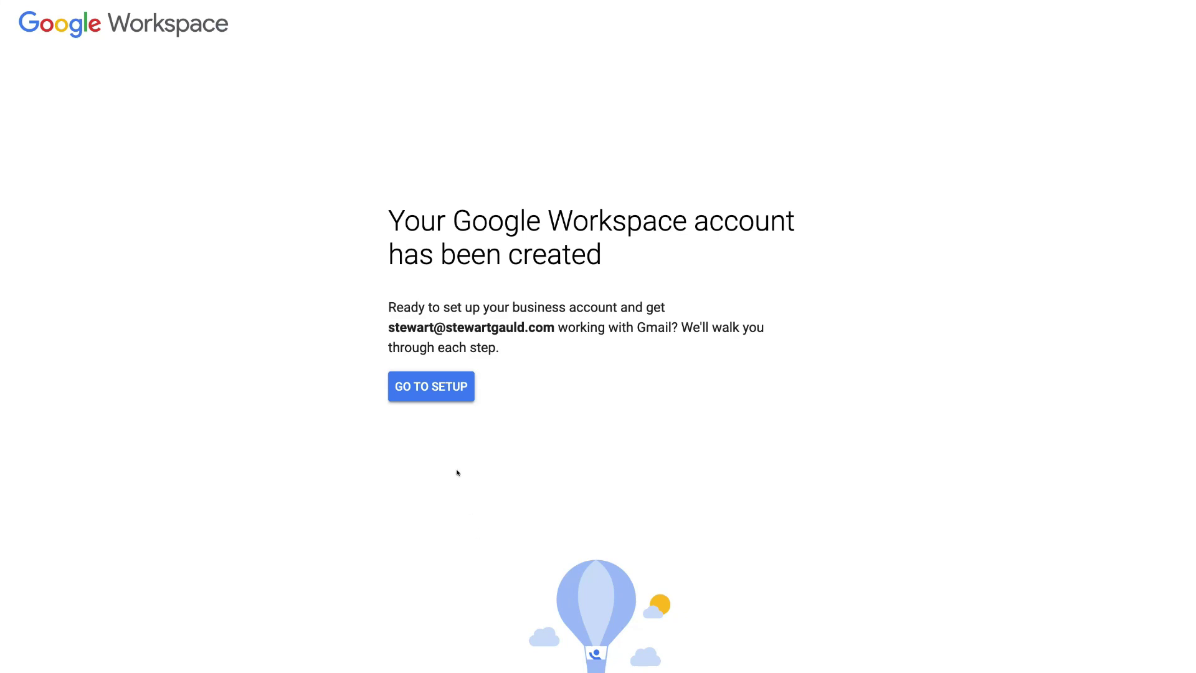
Step: Go to the guided setup for the new business account
{"action": "left_click", "coordinate": [427, 386]}
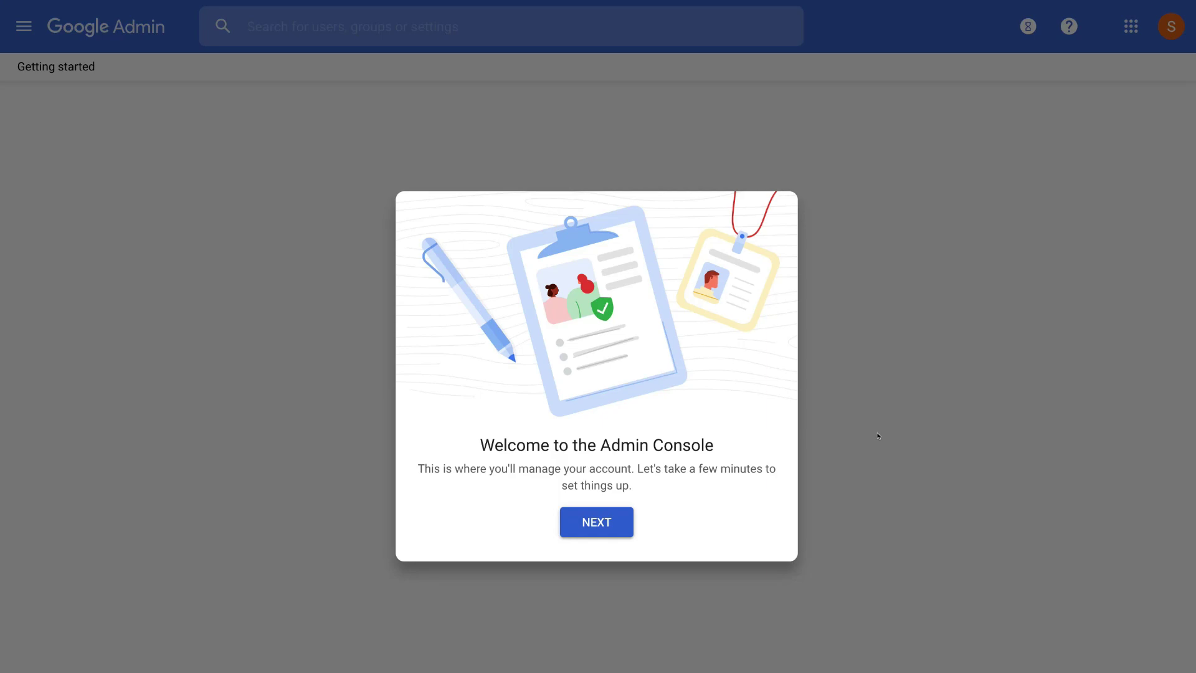
Step: Dismiss the Admin console welcome and start verifying stewartgauld.com
{"action": "left_click", "coordinate": [617, 523]}
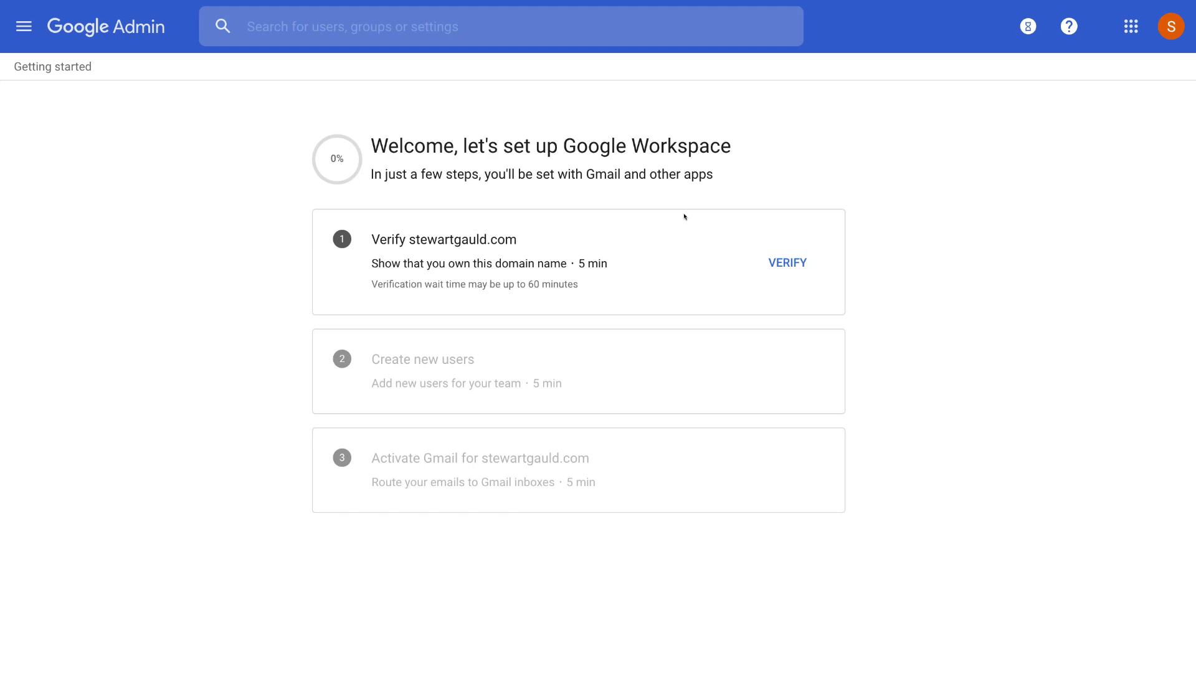
{"action": "left_click", "coordinate": [772, 262]}
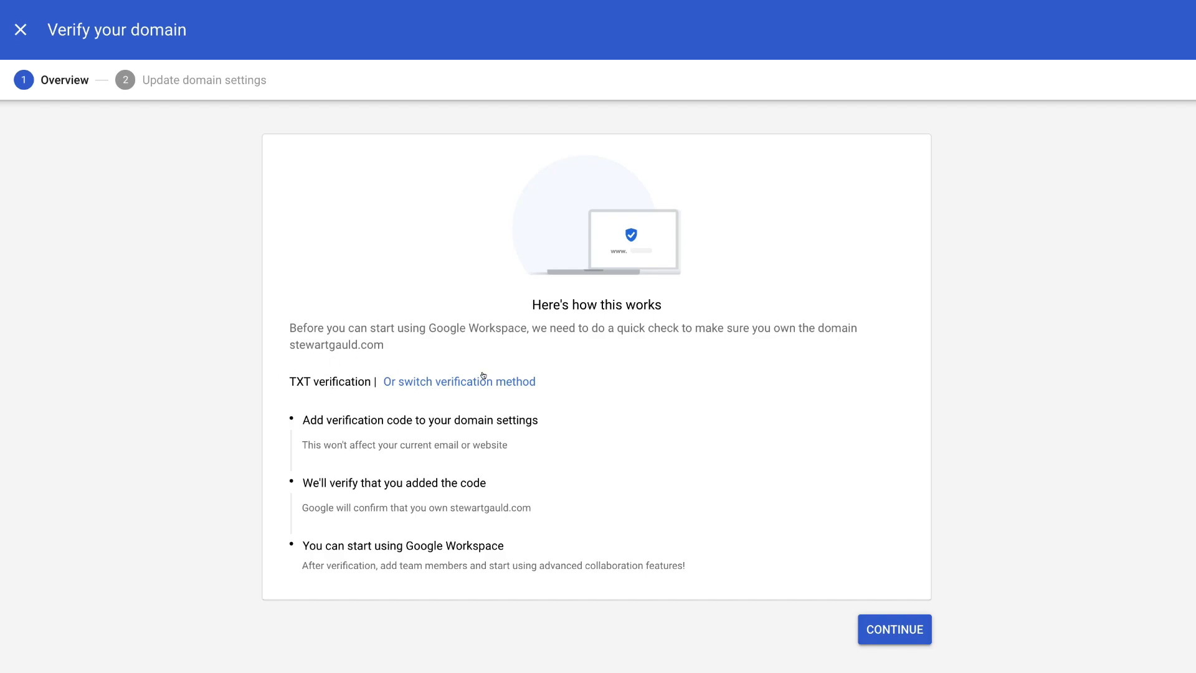
Step: Continue to the domain settings step and copy the TXT verification code
{"action": "left_click", "coordinate": [893, 630]}
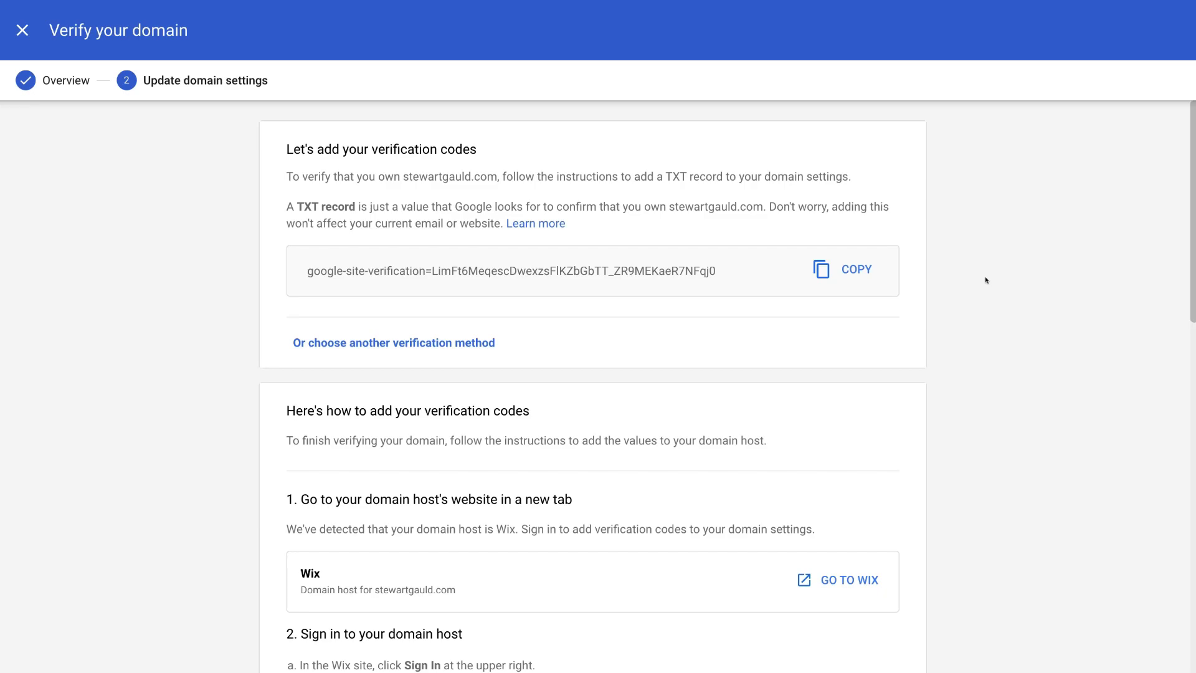
{"action": "left_click", "coordinate": [856, 270]}
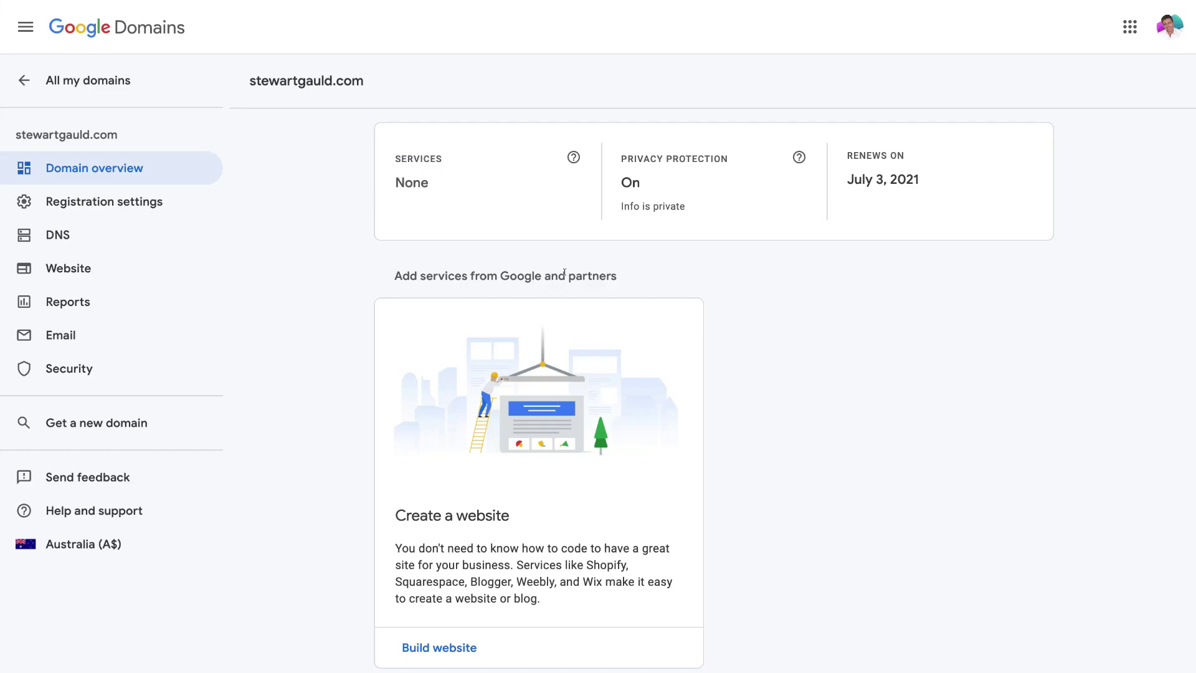
Step: Add a custom TXT record with host @ and the pasted verification code to stewartgauld.com's DNS
{"action": "left_click", "coordinate": [85, 238]}
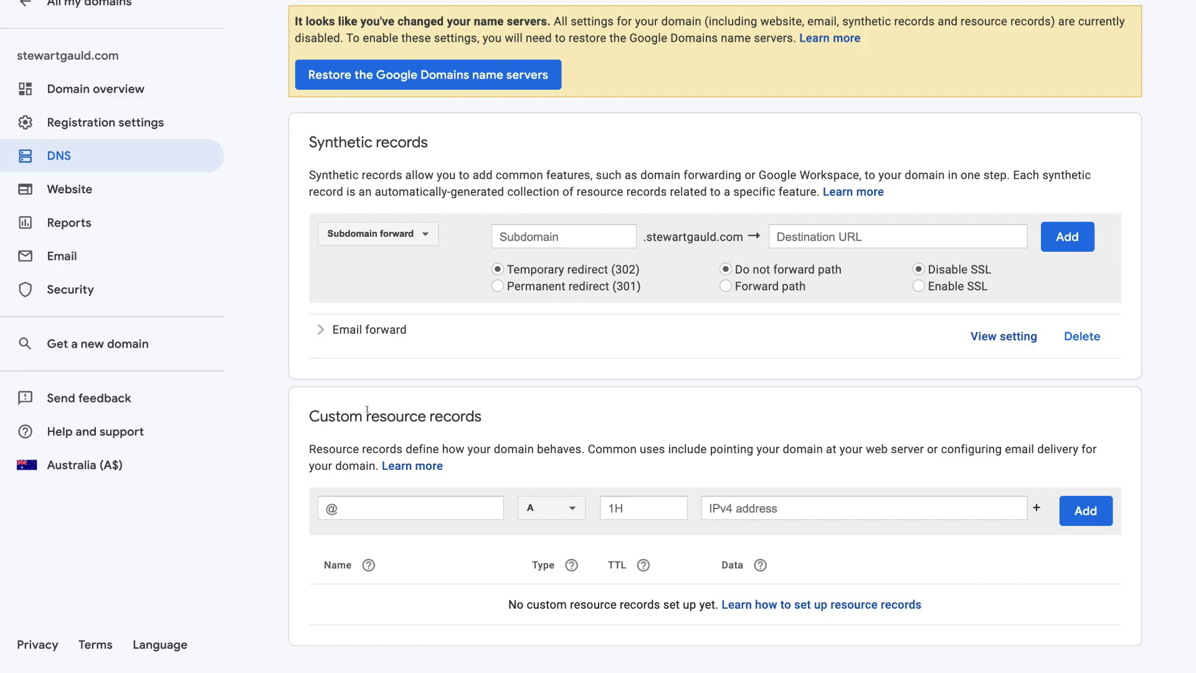
{"action": "left_click", "coordinate": [420, 502]}
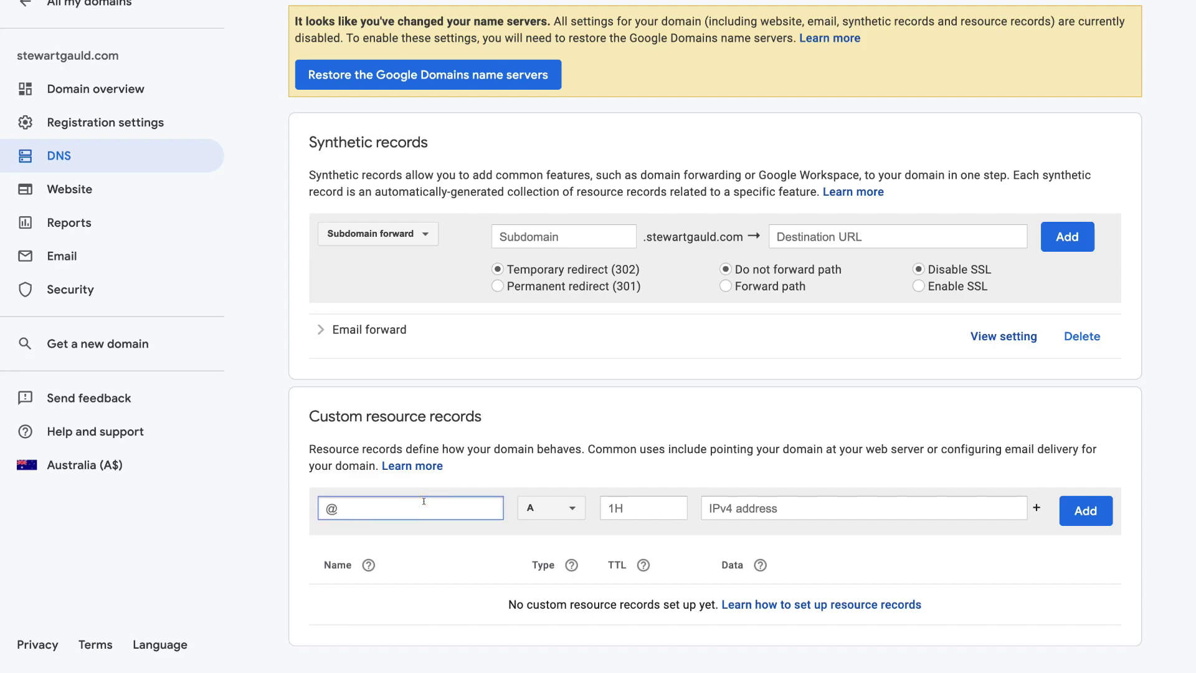
{"action": "type", "text": "@"}
{"action": "left_click", "coordinate": [552, 504]}
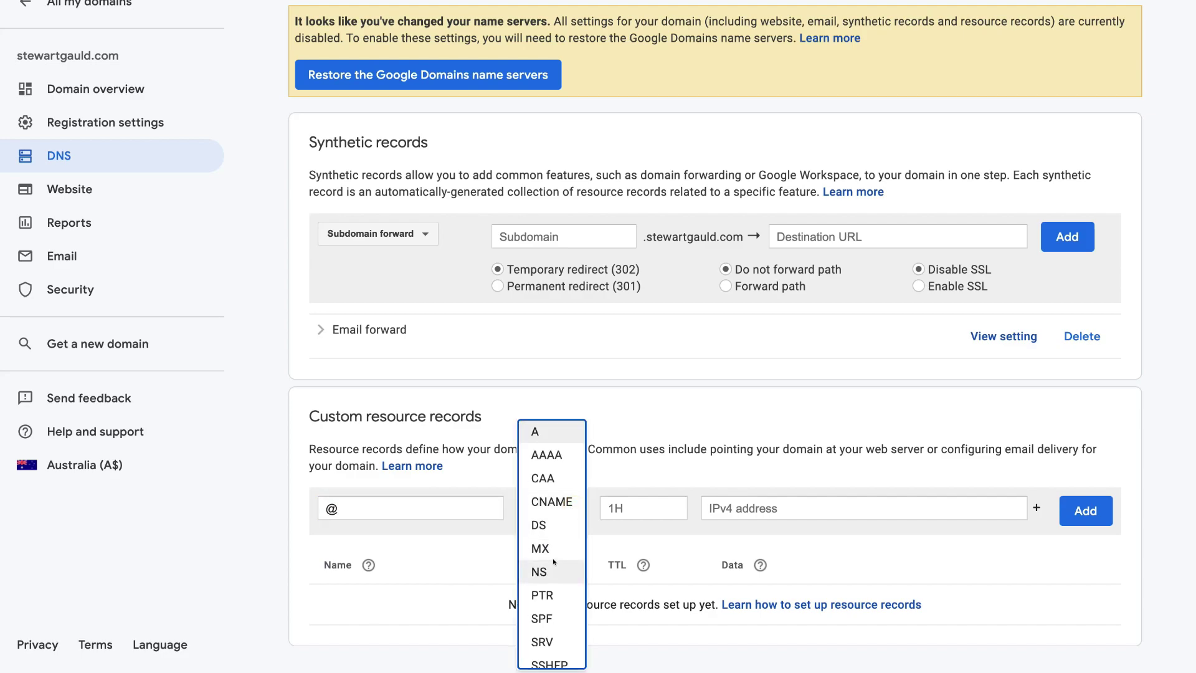
{"action": "scroll", "coordinate": [553, 562], "scroll_direction": "down", "scroll_amount": 3}
{"action": "left_click", "coordinate": [553, 655]}
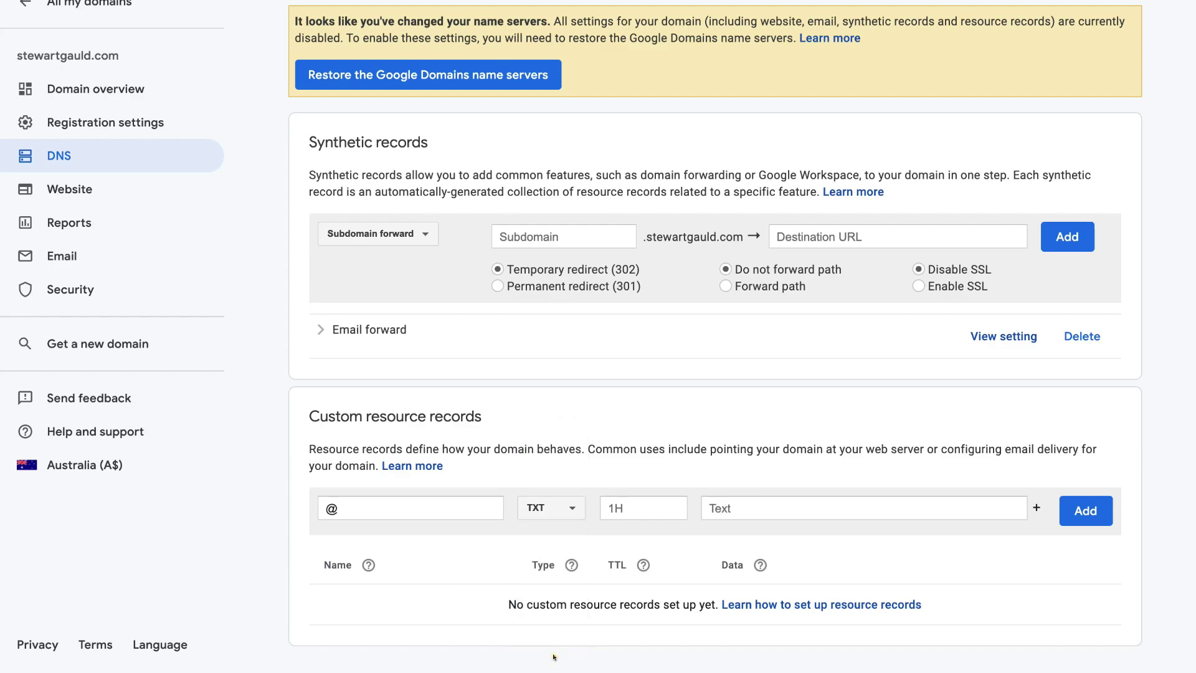
{"action": "left_click", "coordinate": [722, 503]}
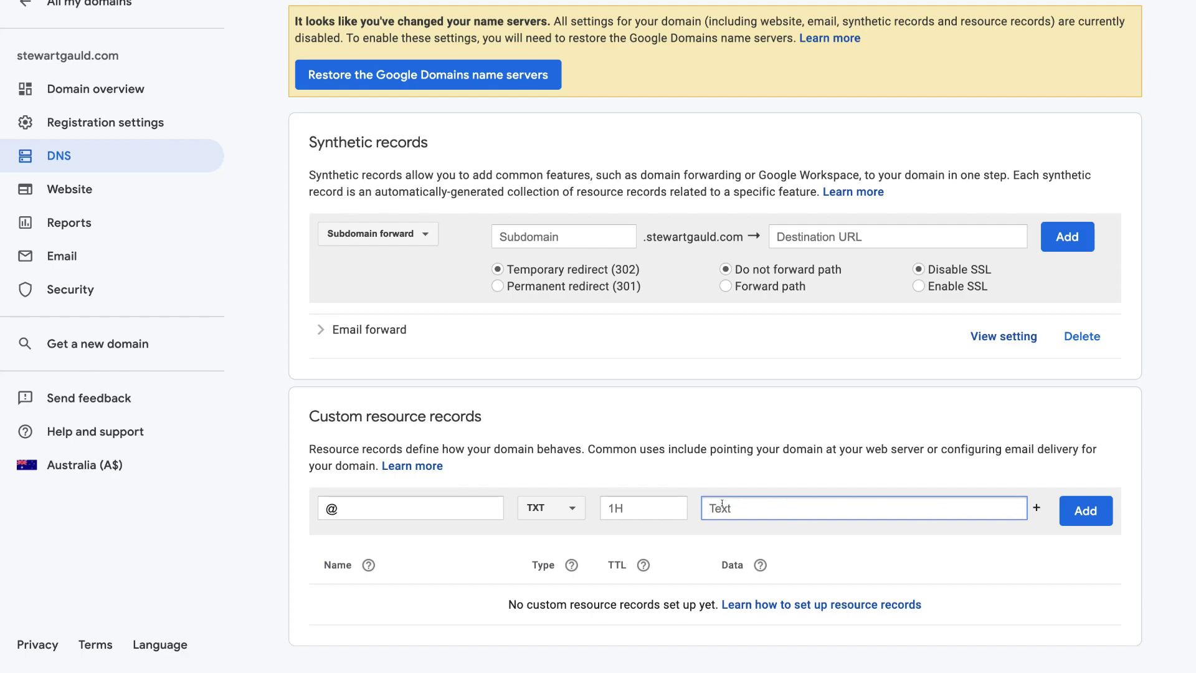
{"action": "key", "text": "ctrl+v"}
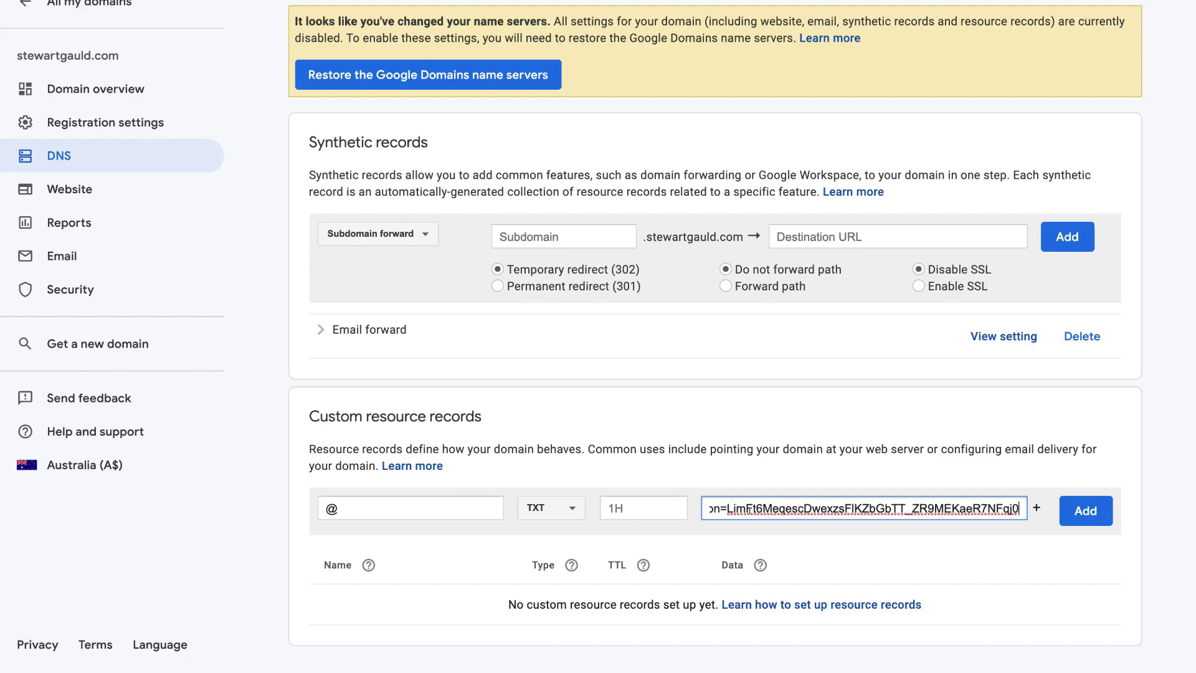
{"action": "left_click", "coordinate": [1068, 515]}
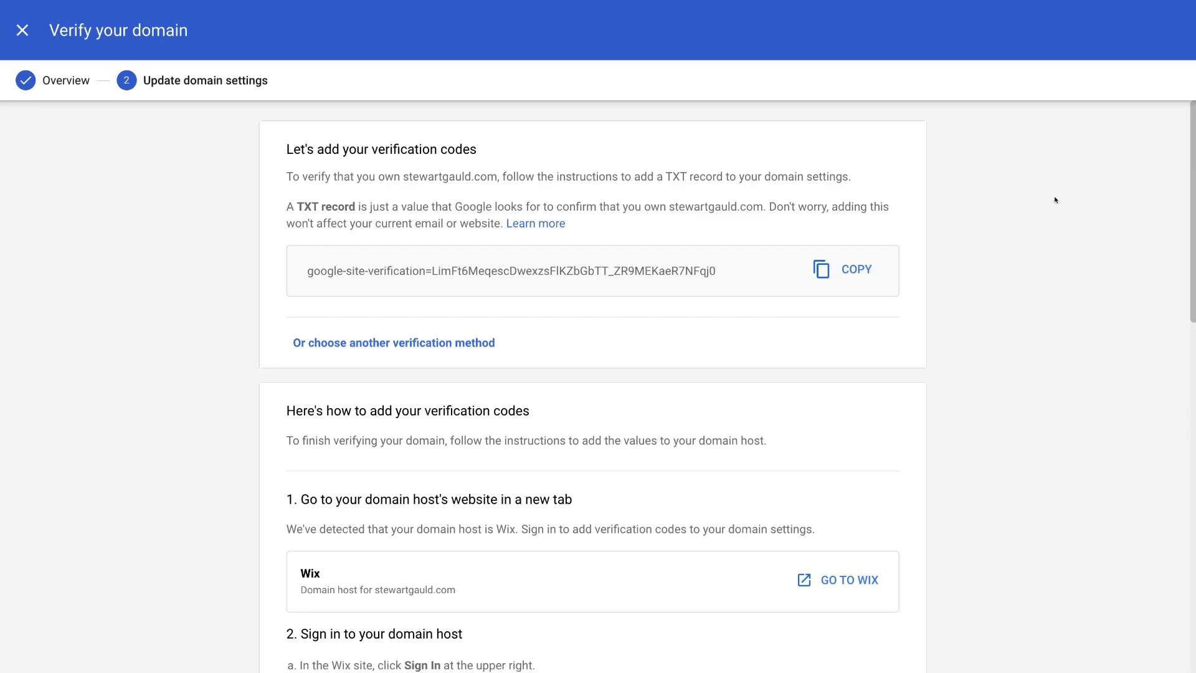
Step: Start verification of stewartgauld.com and close the verification page
{"action": "scroll", "coordinate": [1055, 200], "scroll_direction": "down", "scroll_amount": 20}
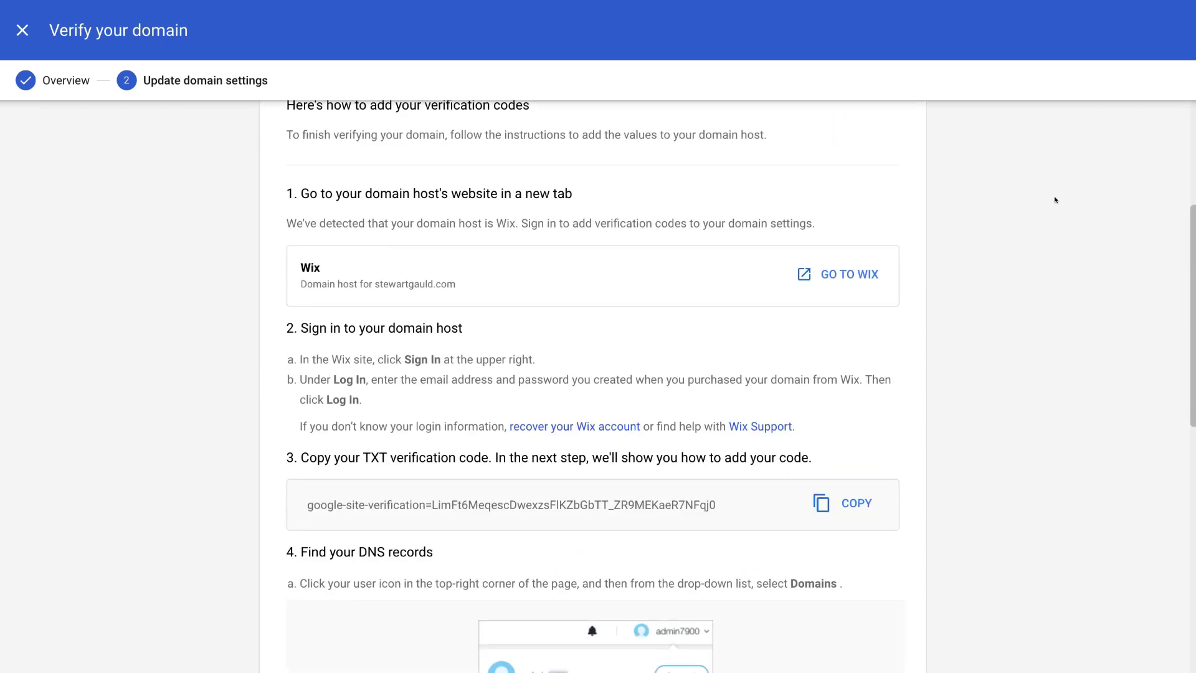
{"action": "scroll", "coordinate": [1088, 509], "scroll_direction": "down", "scroll_amount": 2}
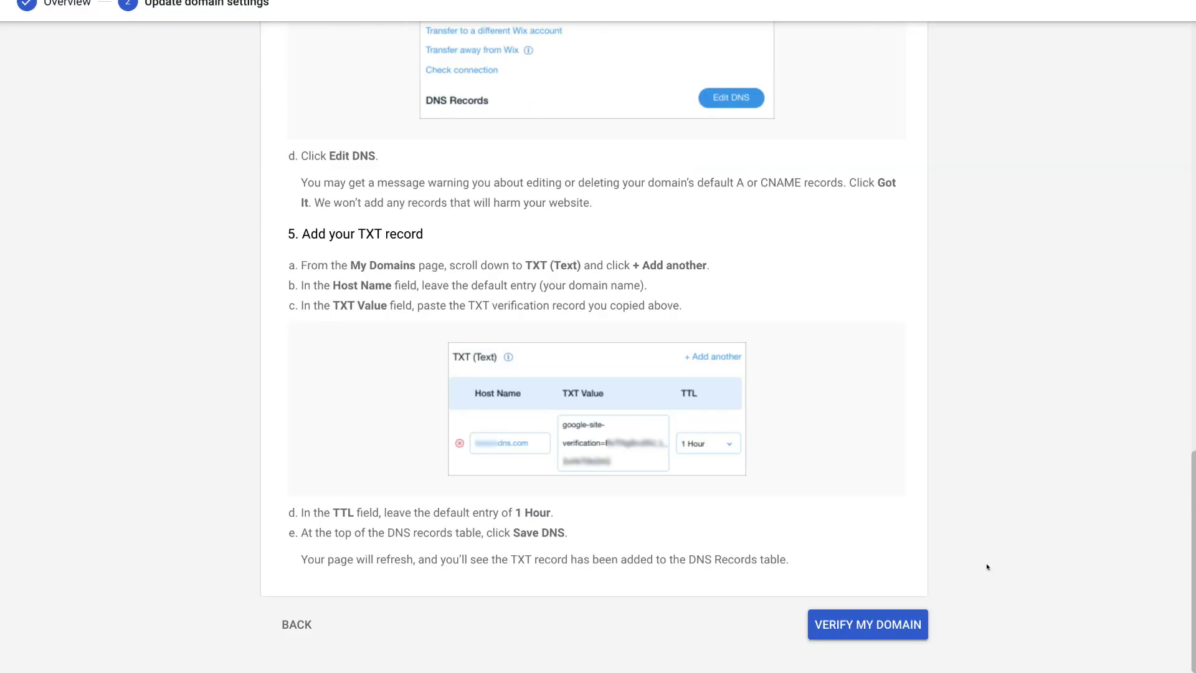
{"action": "left_click", "coordinate": [907, 625]}
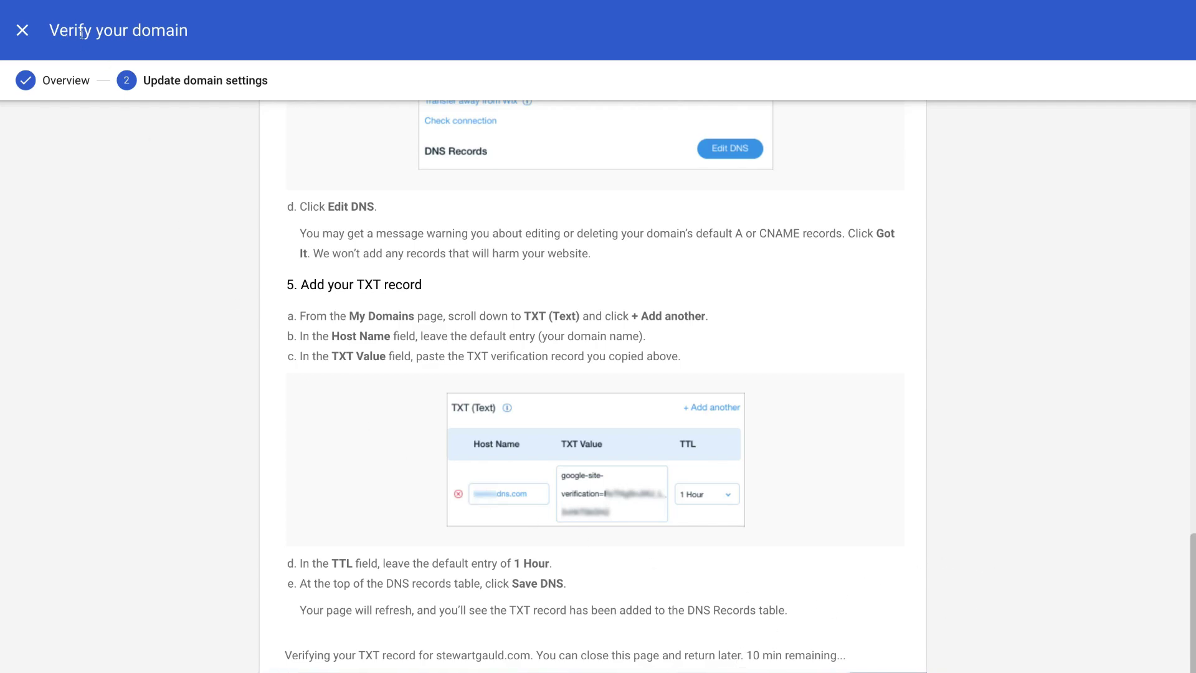
{"action": "left_click", "coordinate": [22, 30]}
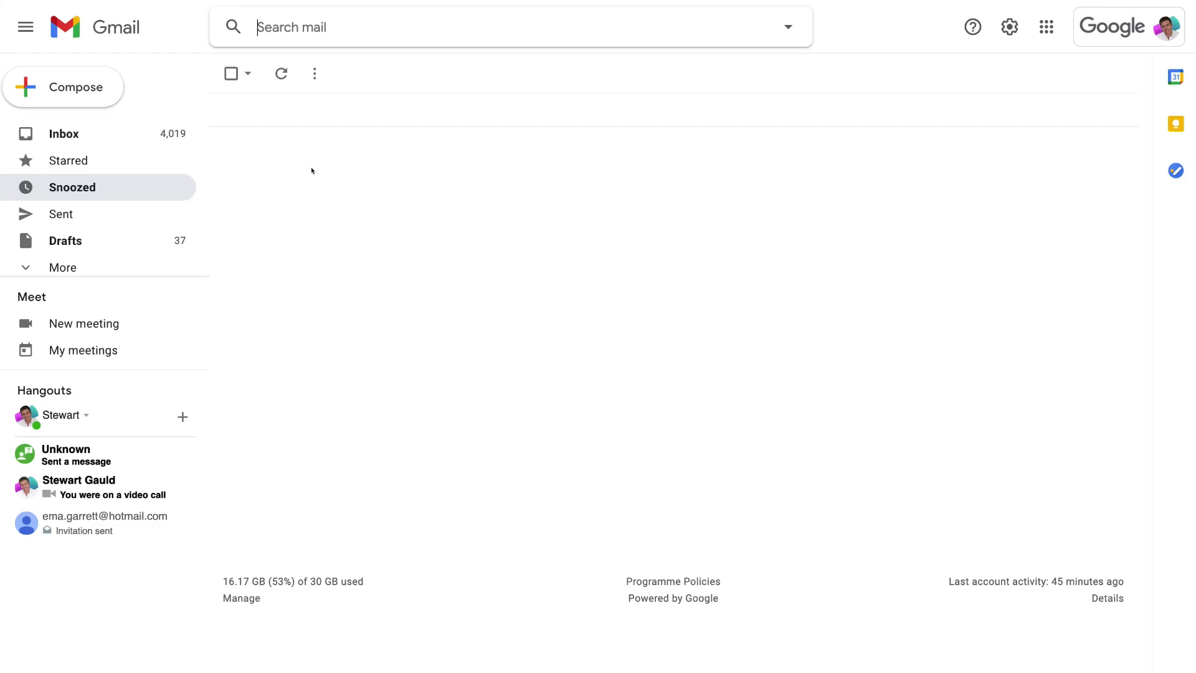
Step: Browse the Google apps panel from Gmail looking for the Admin app
{"action": "left_click", "coordinate": [1037, 31]}
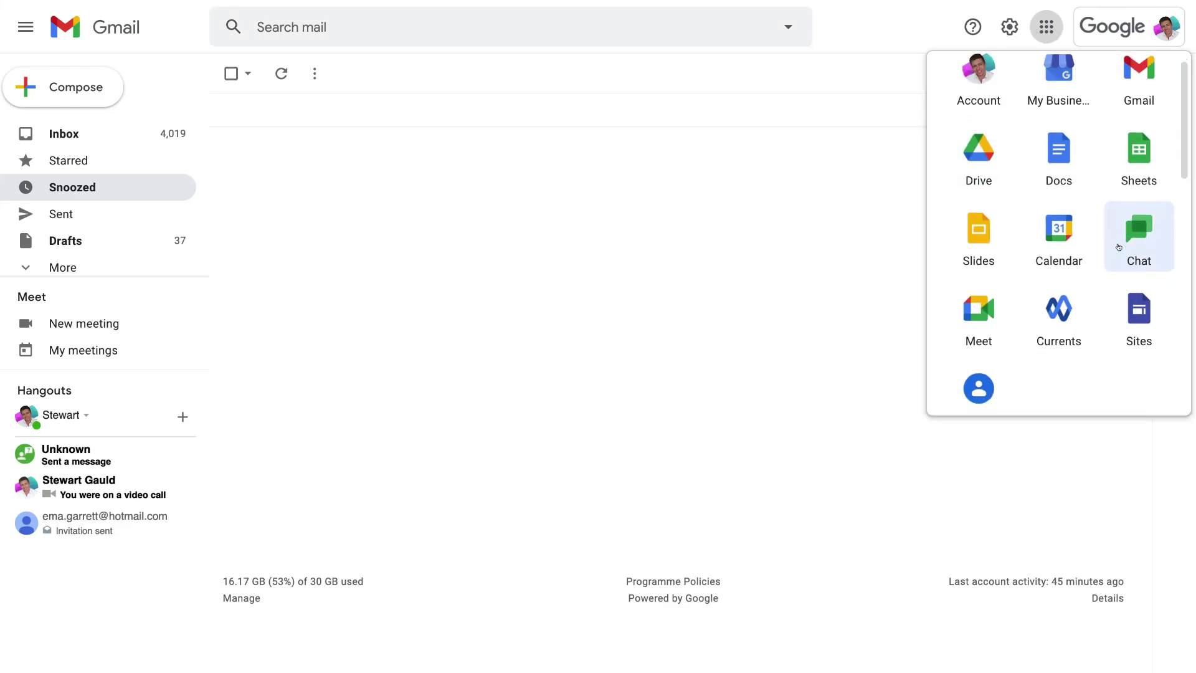
{"action": "scroll", "coordinate": [1133, 236], "scroll_direction": "down", "scroll_amount": 4}
{"action": "scroll", "coordinate": [1118, 247], "scroll_direction": "down", "scroll_amount": 1}
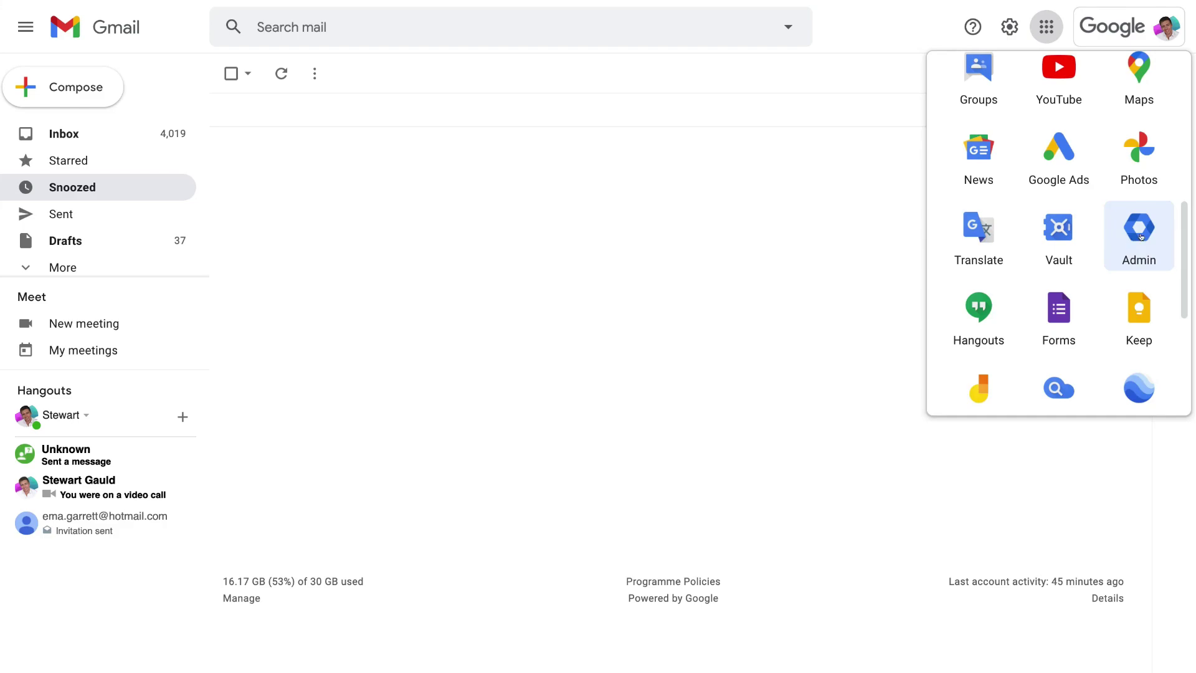
{"action": "scroll", "coordinate": [977, 292], "scroll_direction": "up", "scroll_amount": 1}
{"action": "scroll", "coordinate": [976, 292], "scroll_direction": "up", "scroll_amount": 4}
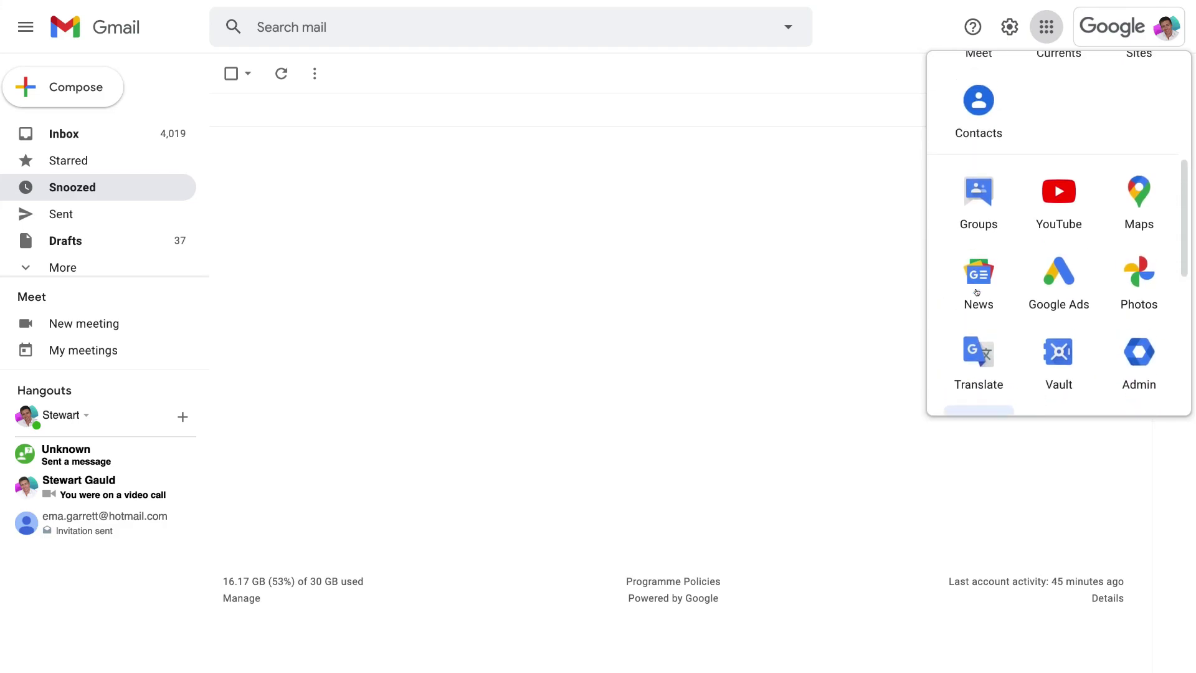
{"action": "scroll", "coordinate": [962, 185], "scroll_direction": "up", "scroll_amount": 3}
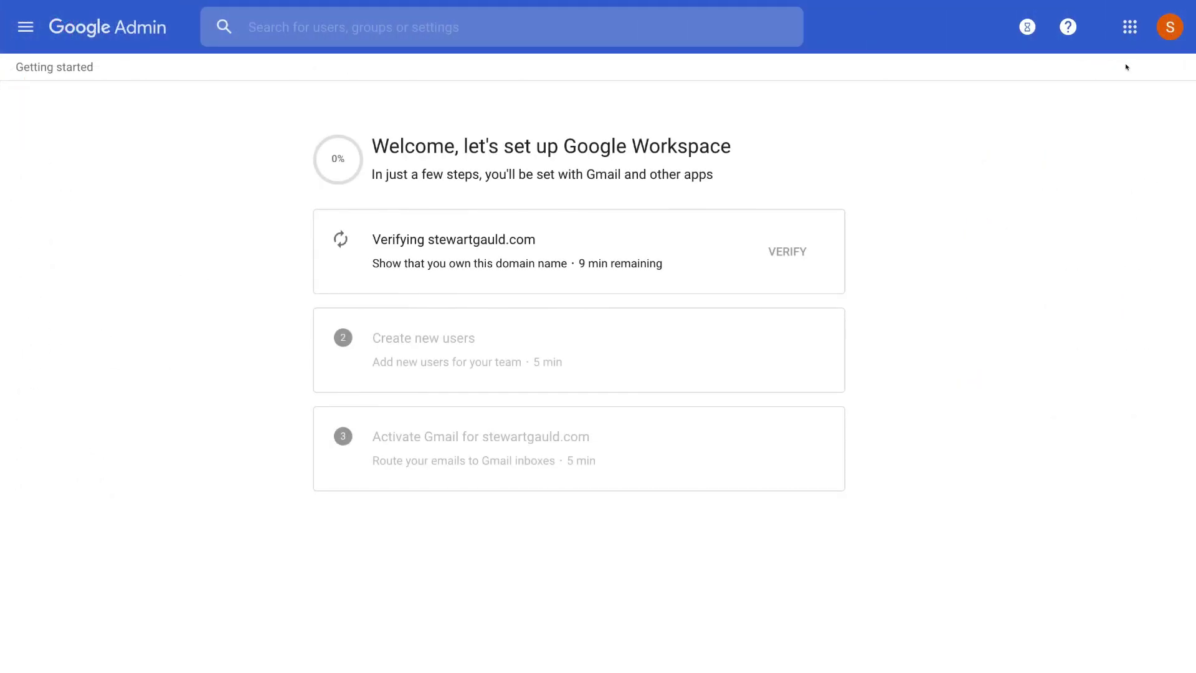
Step: Open the Google apps list to reach the Admin Console home
{"action": "left_click", "coordinate": [1127, 26]}
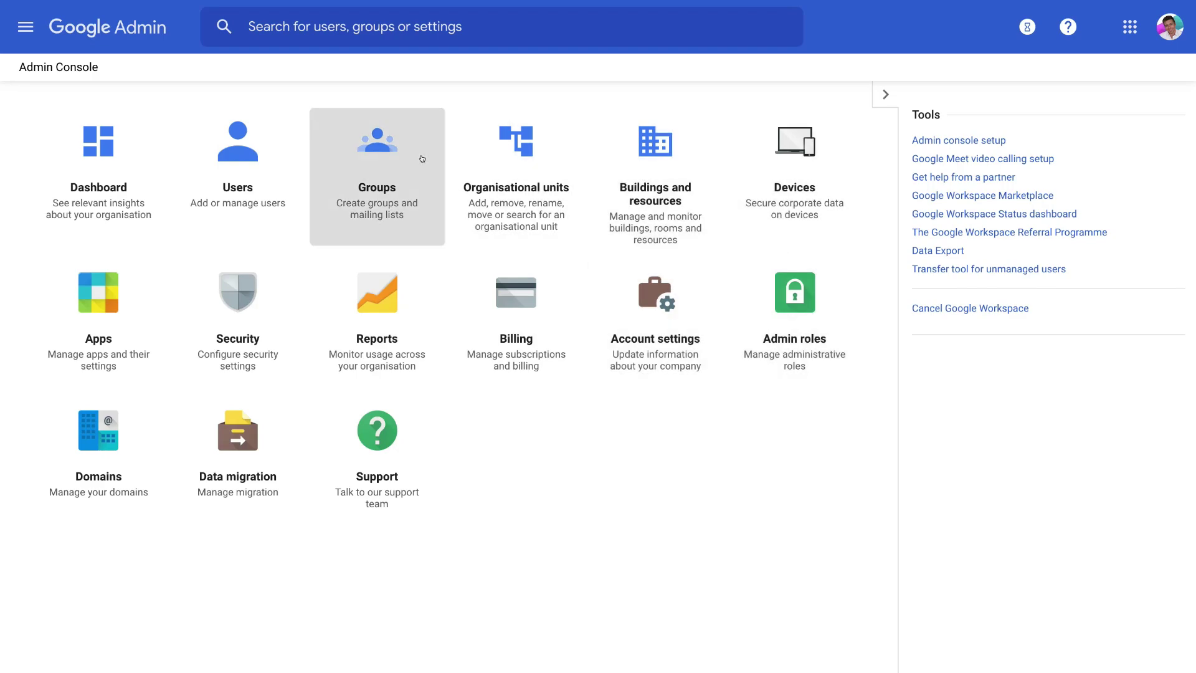
Step: Open the Users list and begin adding a new user
{"action": "left_click", "coordinate": [239, 169]}
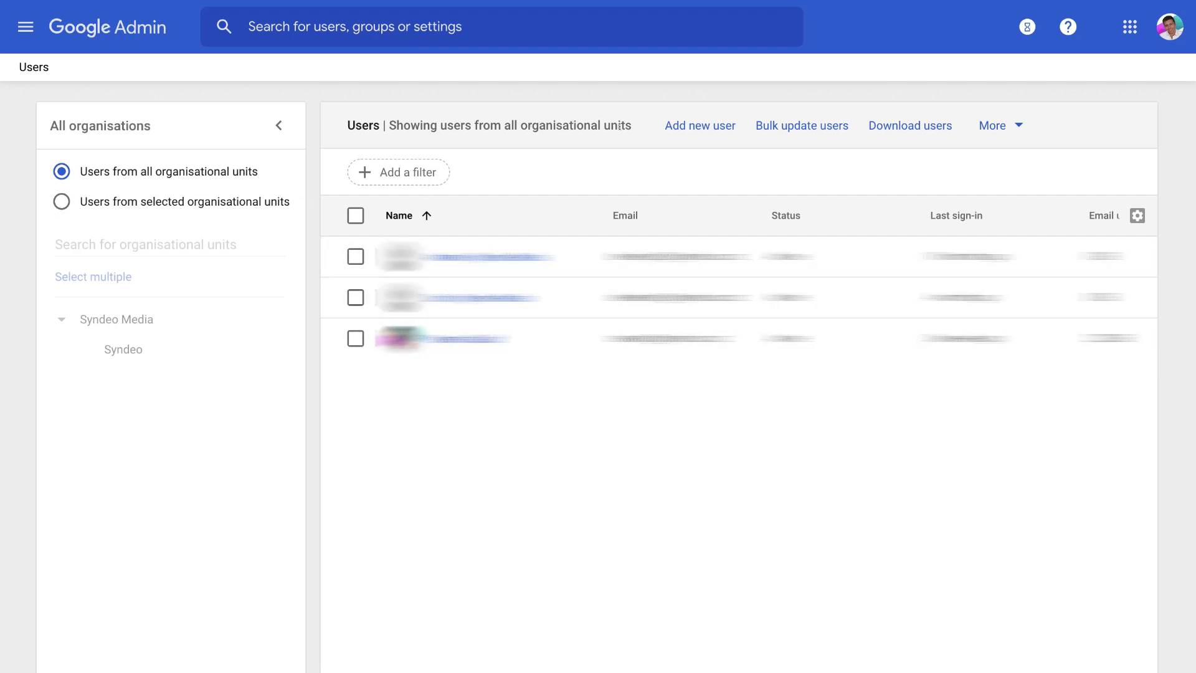
{"action": "left_click", "coordinate": [709, 123]}
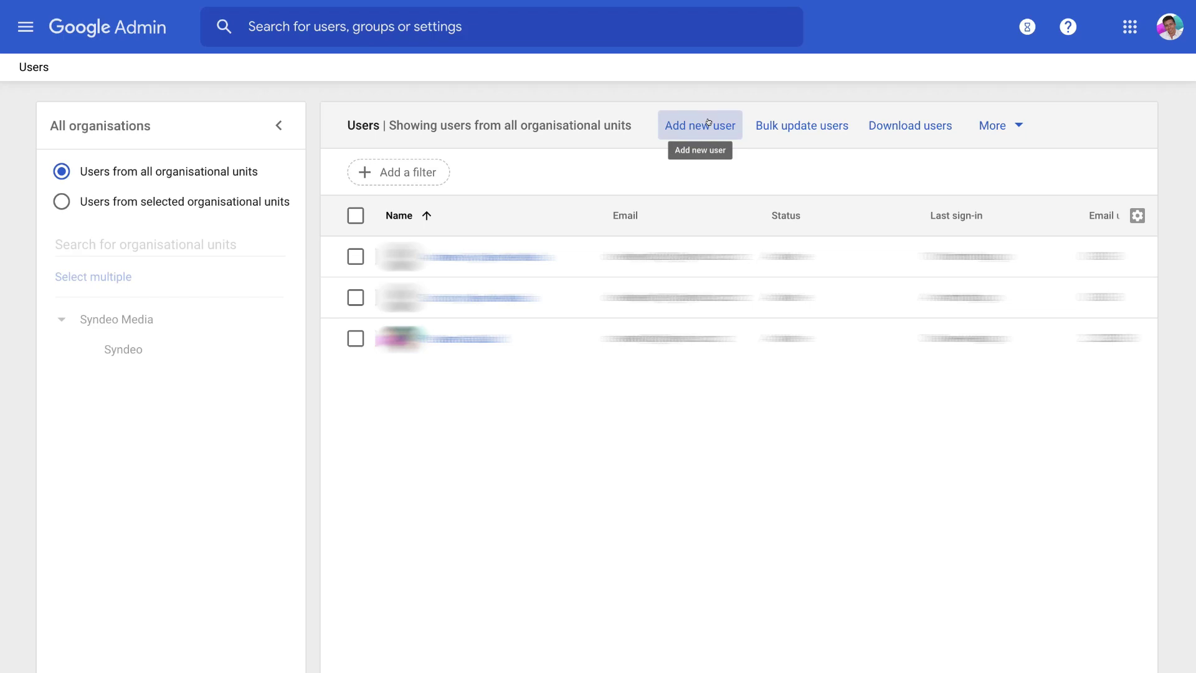